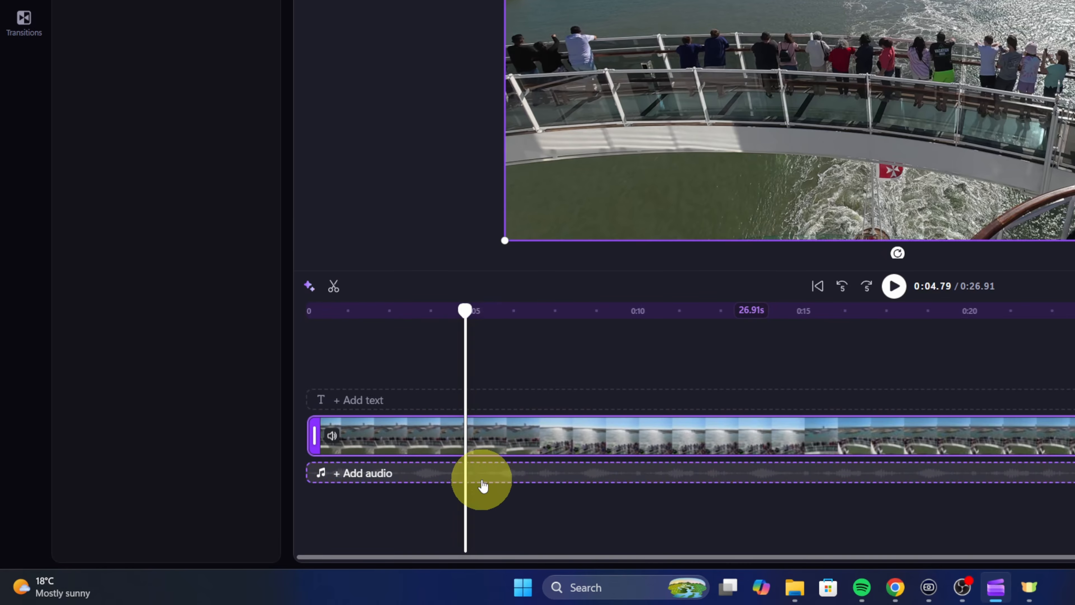
Split the video clip on the timeline at 0:04.79 and again at 0:16.33
{"action": "left_click", "coordinate": [335, 288]}
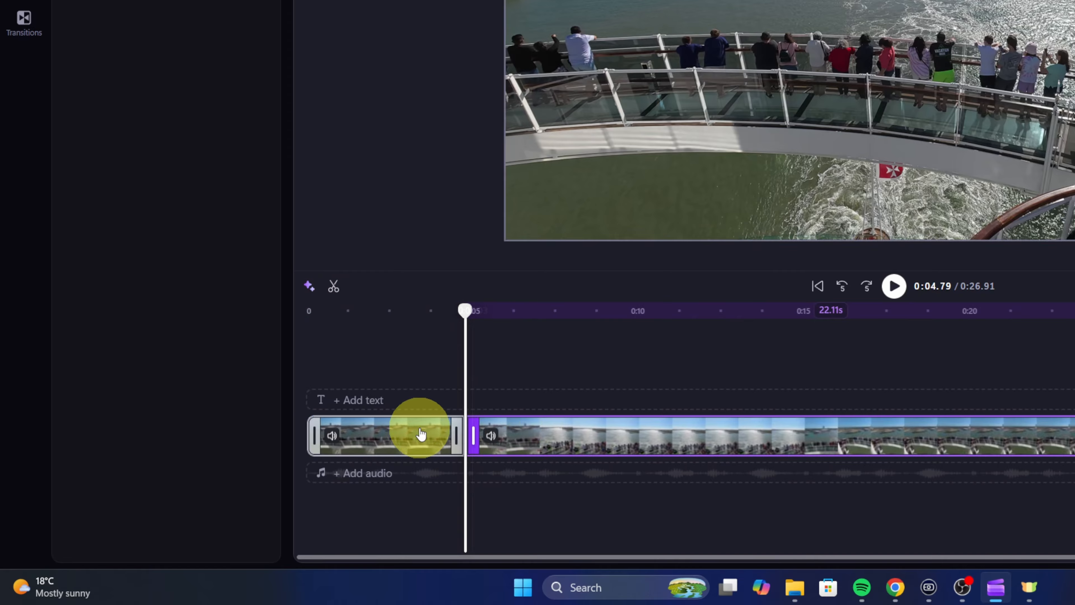
{"action": "left_click", "coordinate": [434, 321]}
{"action": "key", "text": "space"}
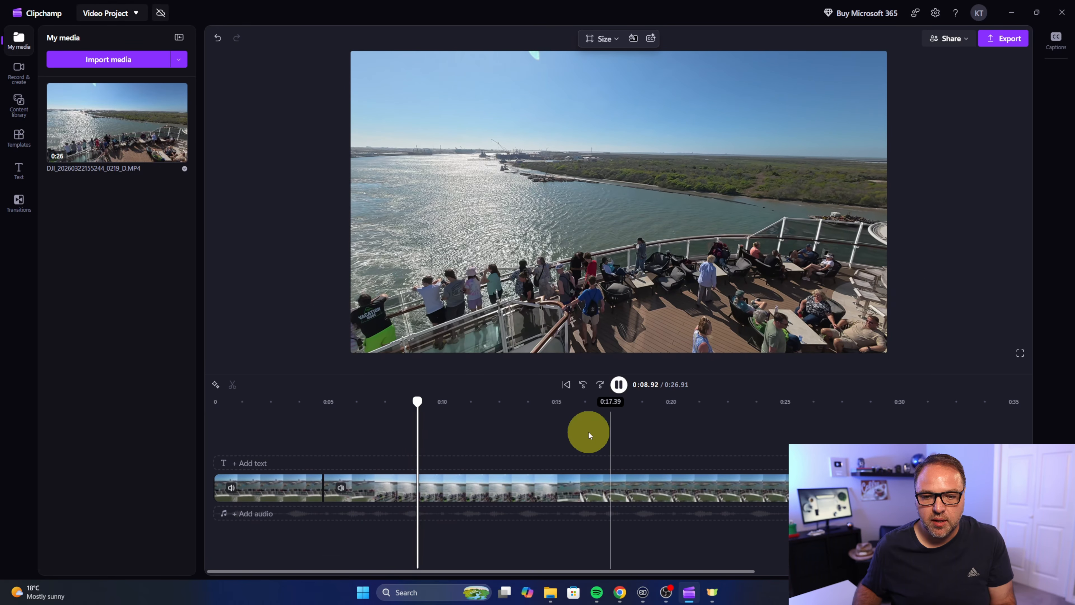
{"action": "left_click_drag", "start_coordinate": [441, 402], "coordinate": [607, 417]}
{"action": "left_click", "coordinate": [546, 403]}
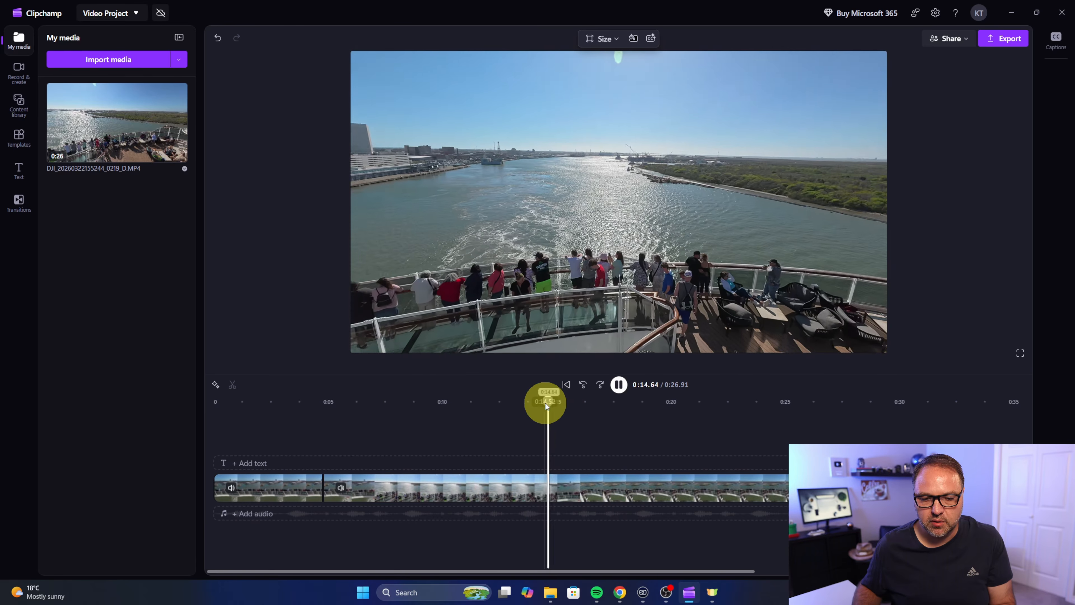
{"action": "left_click", "coordinate": [536, 405]}
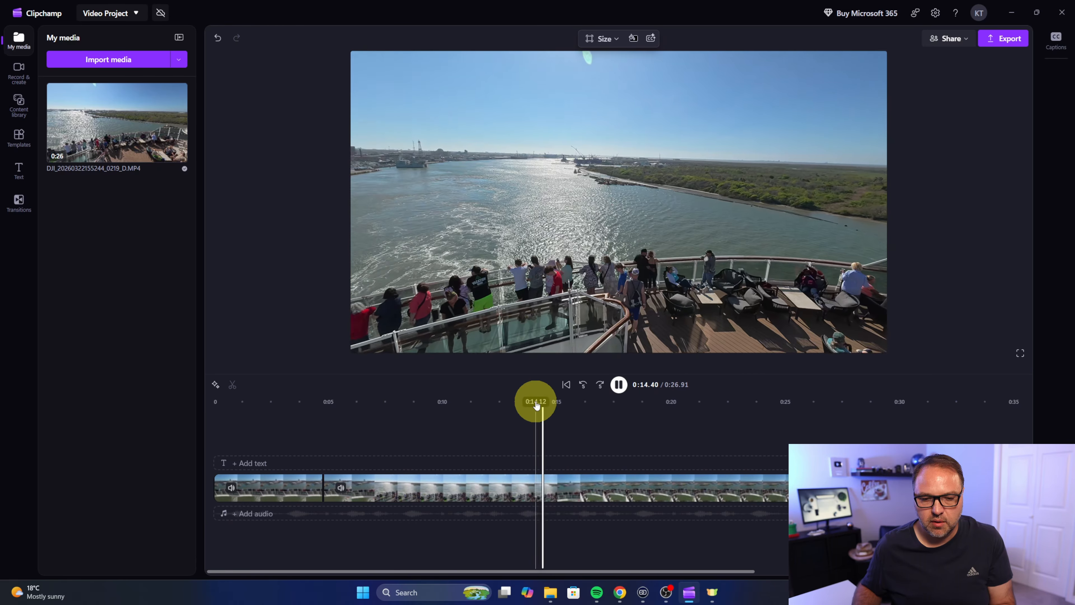
{"action": "key", "text": "space"}
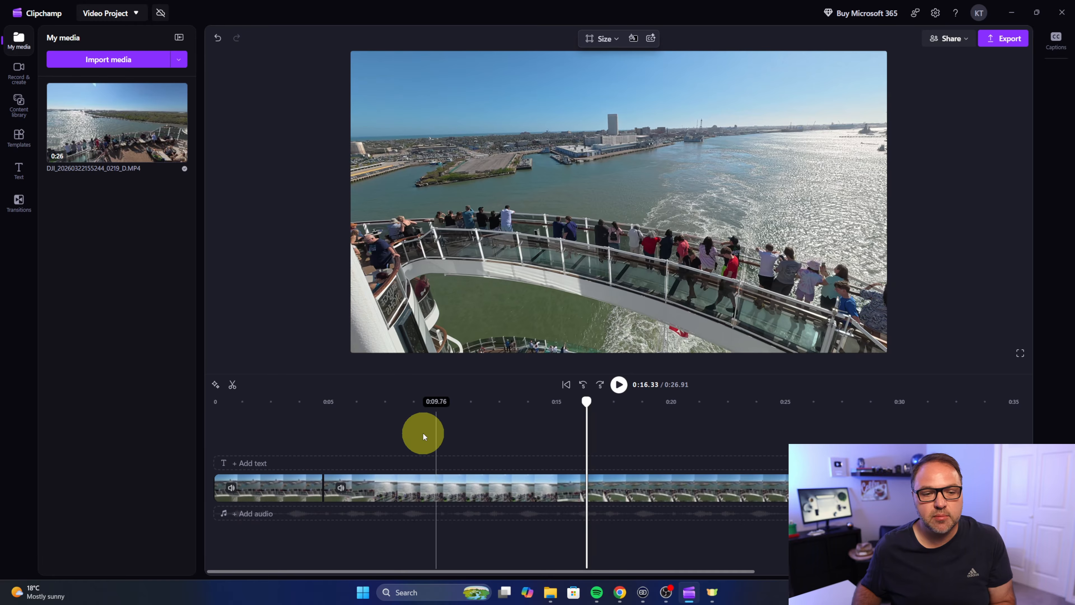
{"action": "left_click", "coordinate": [232, 385]}
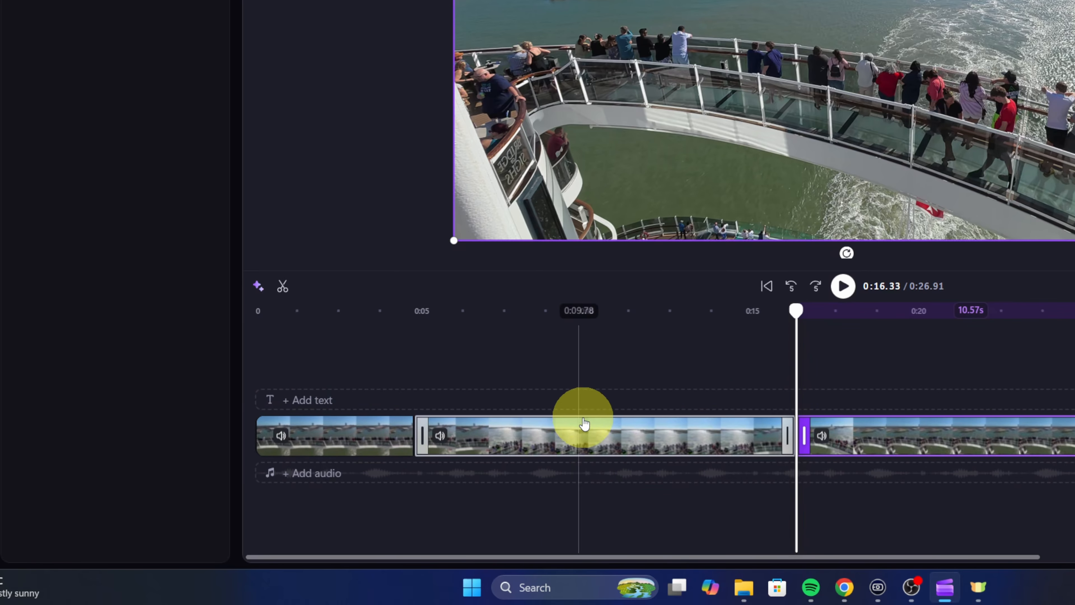
Delete the middle segment between the two cuts and close the gap it leaves on the timeline
{"action": "left_click", "coordinate": [594, 433]}
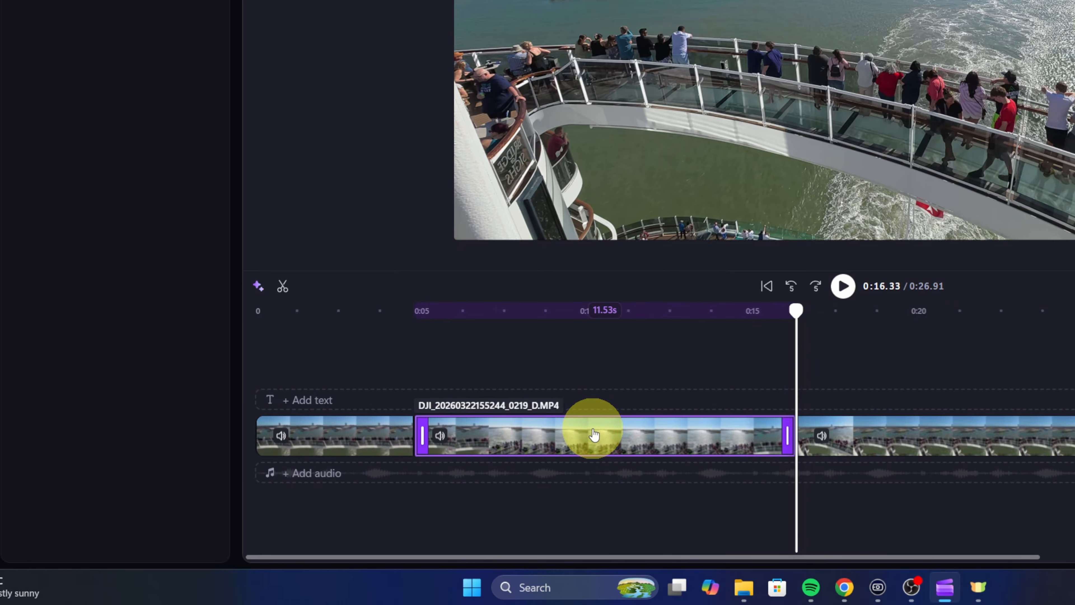
{"action": "right_click", "coordinate": [601, 449]}
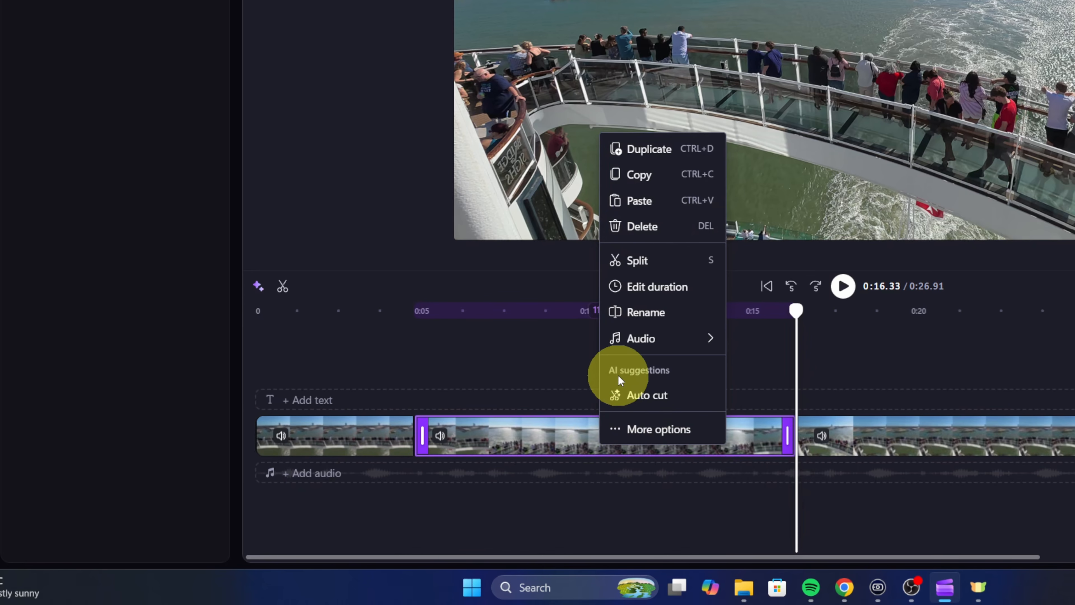
{"action": "left_click", "coordinate": [644, 231]}
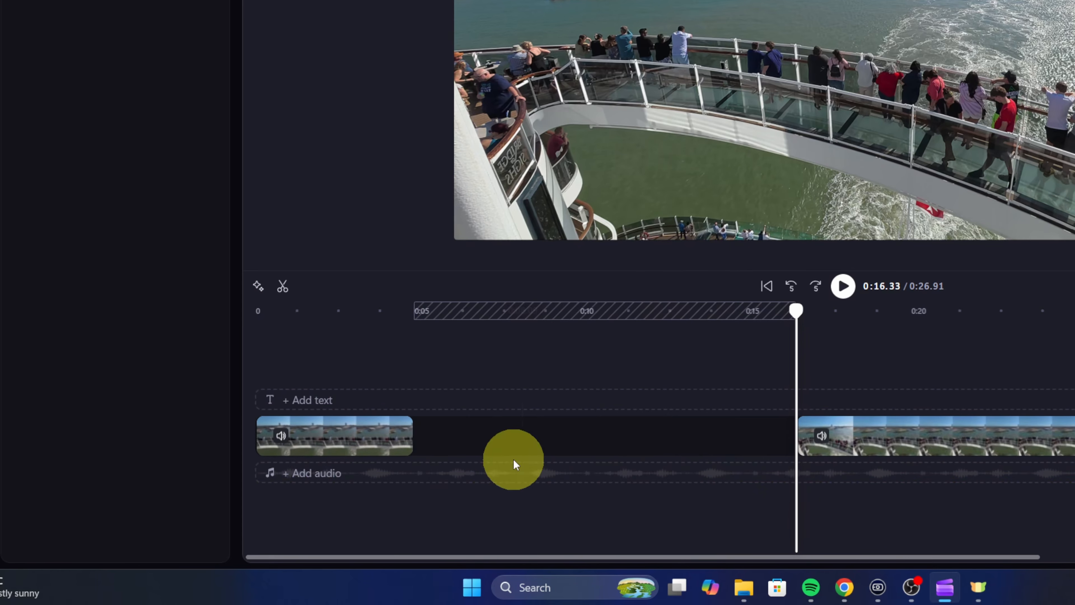
{"action": "mouse_move", "coordinate": [579, 437]}
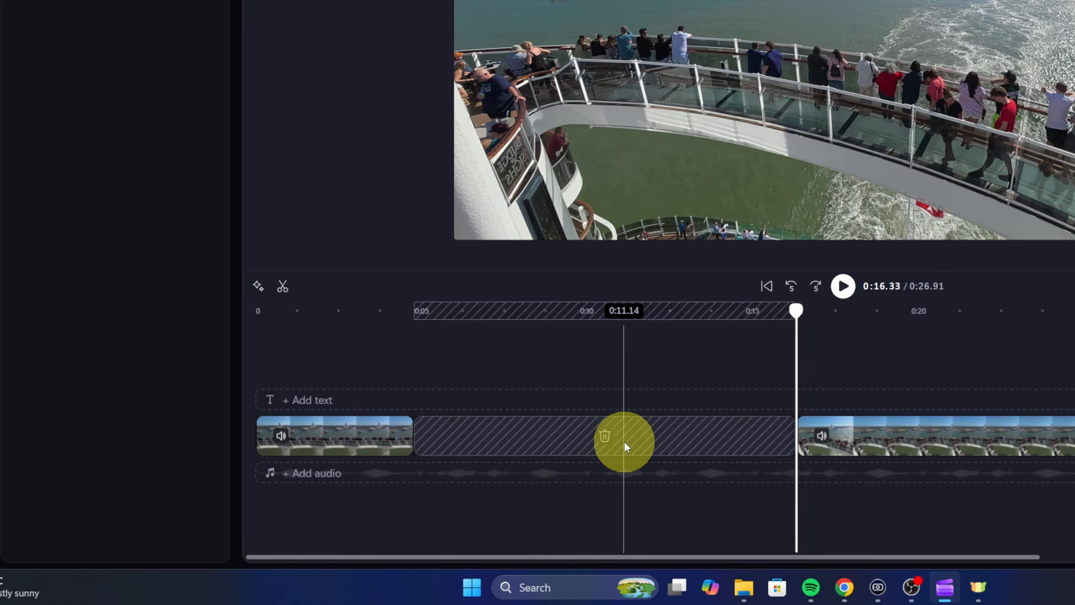
{"action": "left_click", "coordinate": [605, 440]}
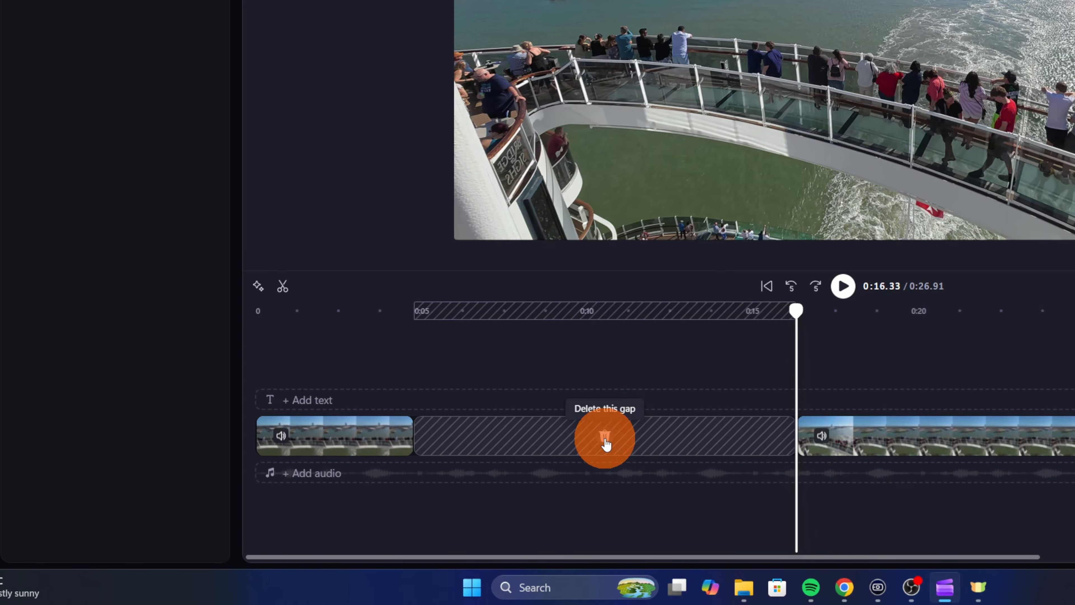
{"action": "left_click", "coordinate": [371, 330]}
{"action": "key", "text": "space"}
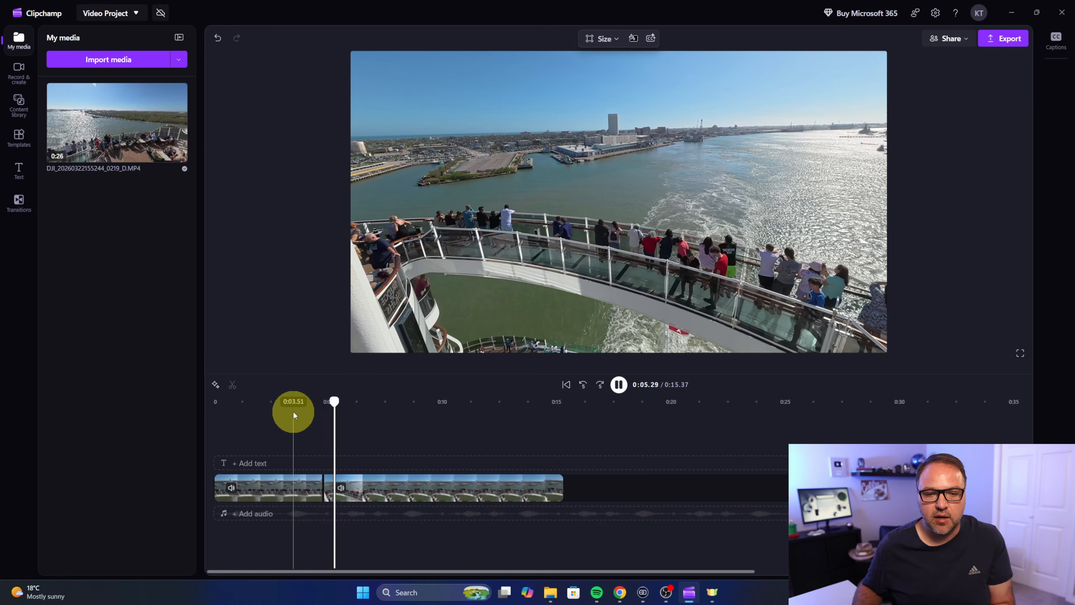
{"action": "key", "text": "space"}
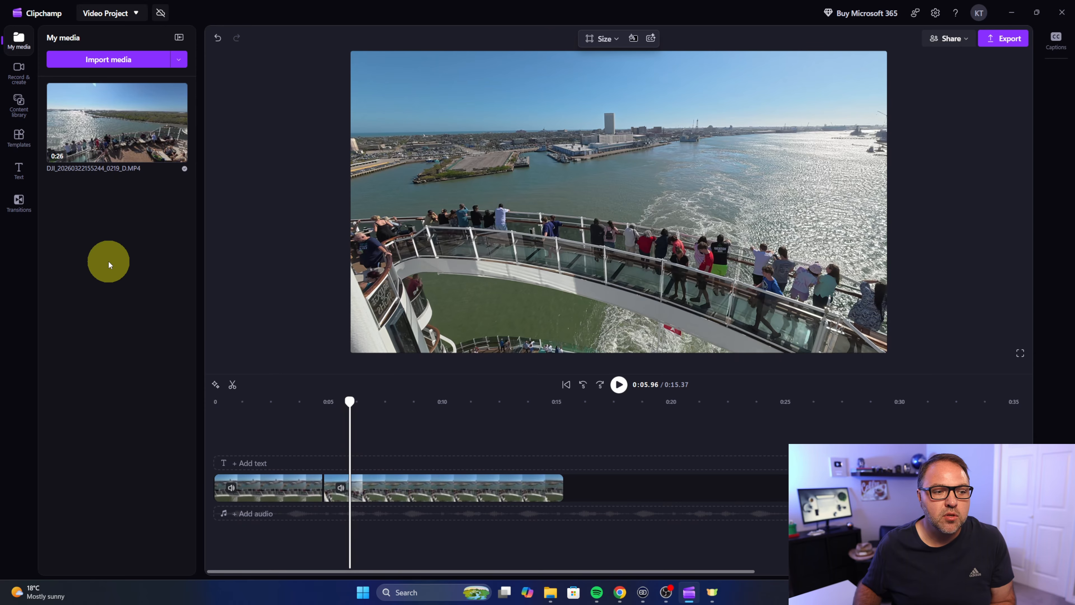
Add a Cross fade transition between the two remaining clips and play back the join
{"action": "left_click", "coordinate": [19, 202]}
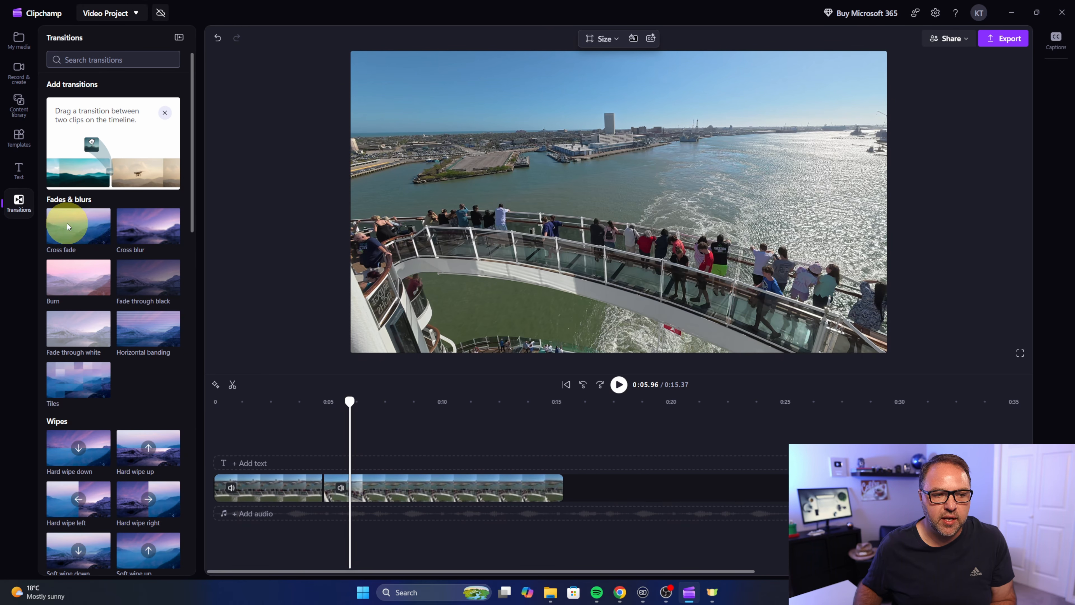
{"action": "mouse_move", "coordinate": [68, 226]}
{"action": "left_mouse_down"}
{"action": "mouse_move", "coordinate": [204, 312]}
{"action": "mouse_move", "coordinate": [305, 439]}
{"action": "mouse_move", "coordinate": [322, 490]}
{"action": "left_mouse_up"}
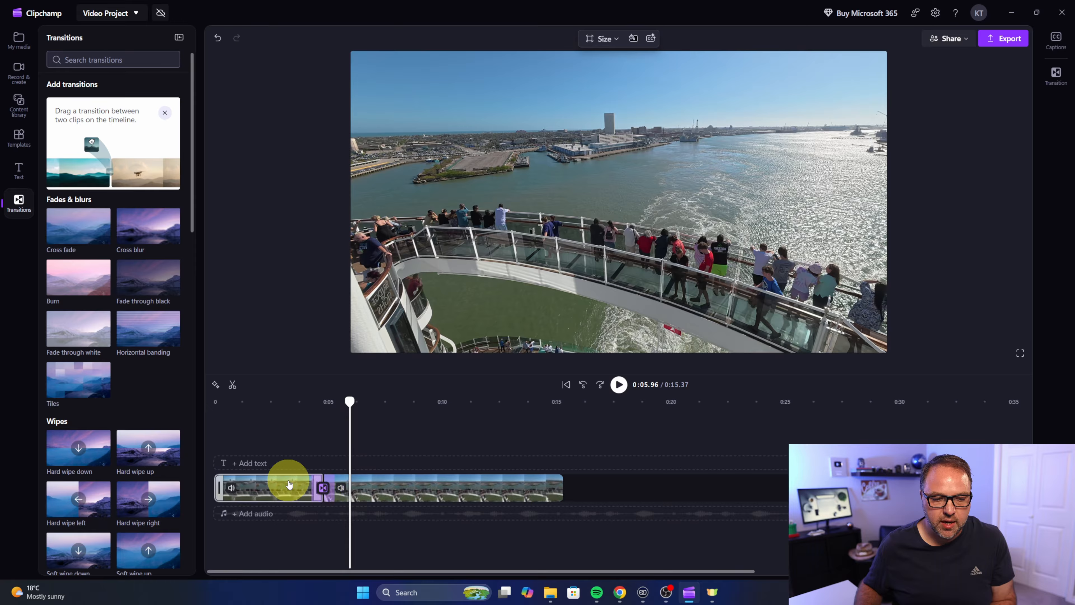
{"action": "left_click", "coordinate": [299, 463]}
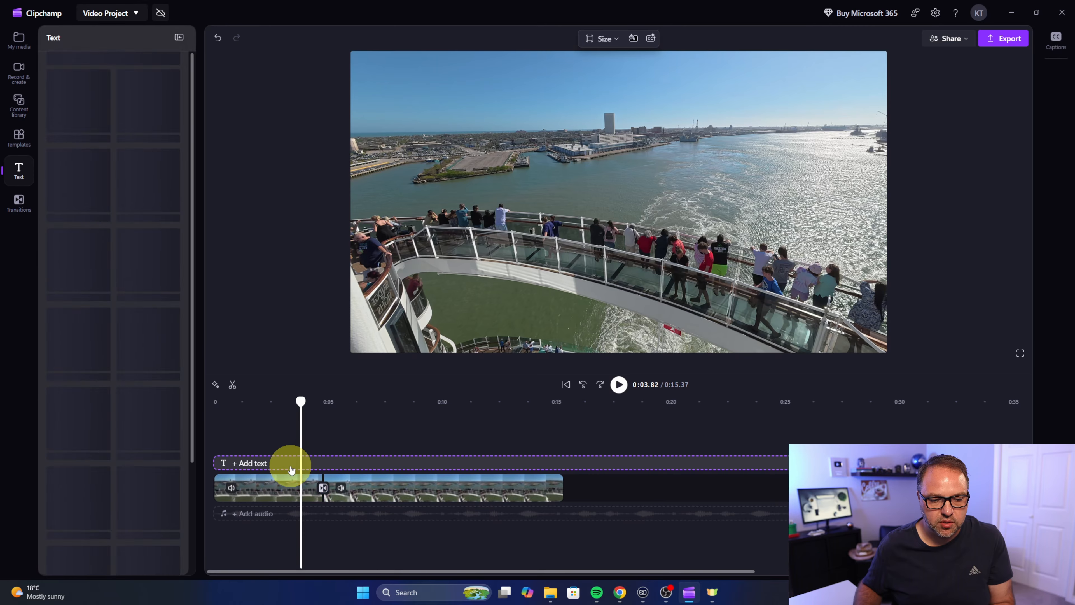
{"action": "key", "text": "space"}
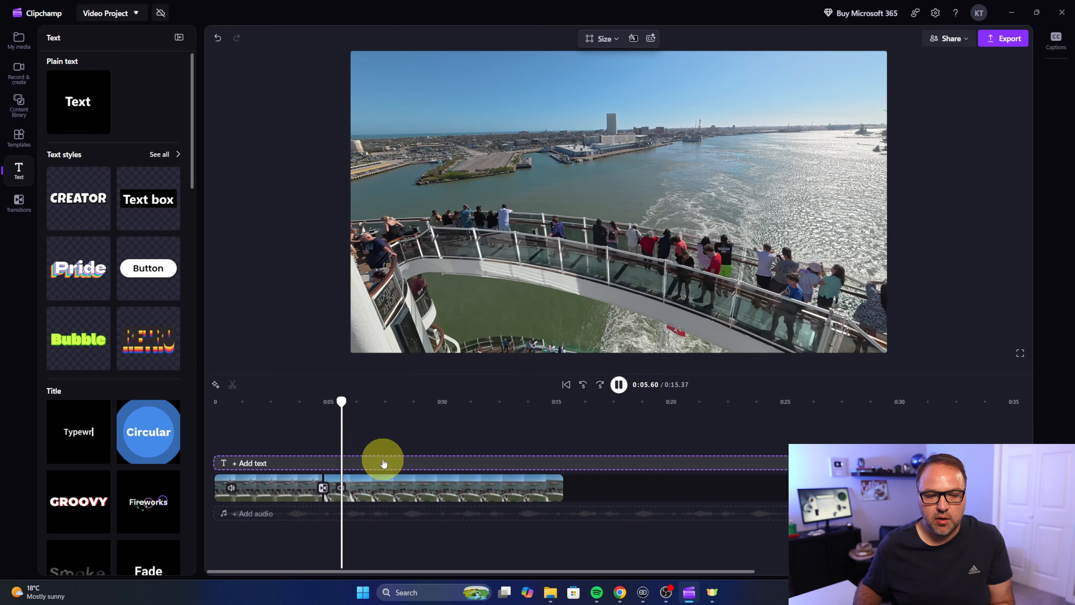
{"action": "key", "text": "space"}
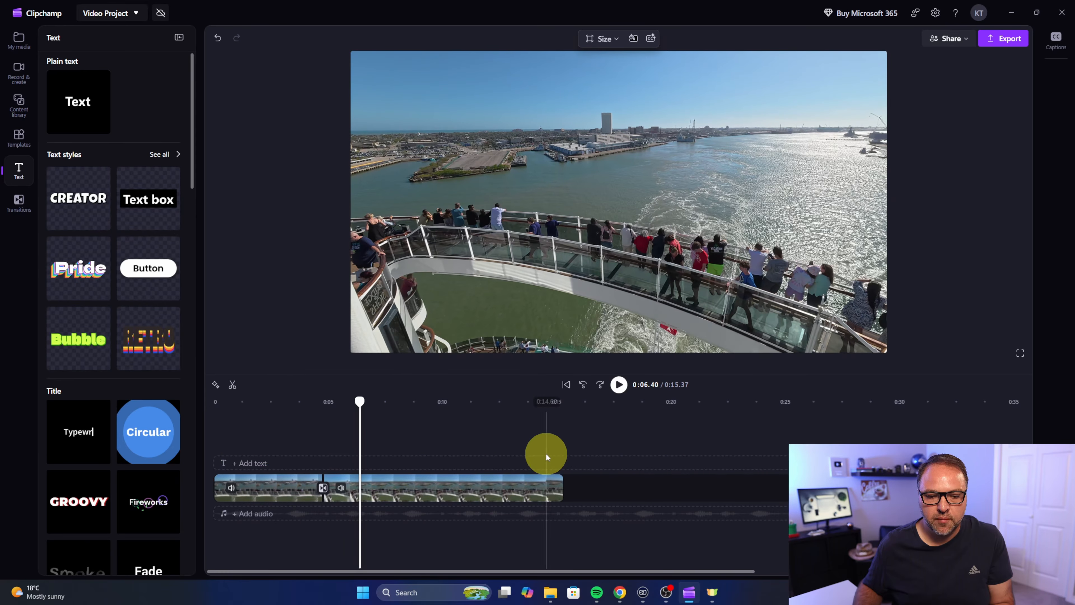
Trim the end of the second clip so it ends at about 0:12.78, and play back the new ending
{"action": "left_click", "coordinate": [534, 405]}
{"action": "key", "text": "space"}
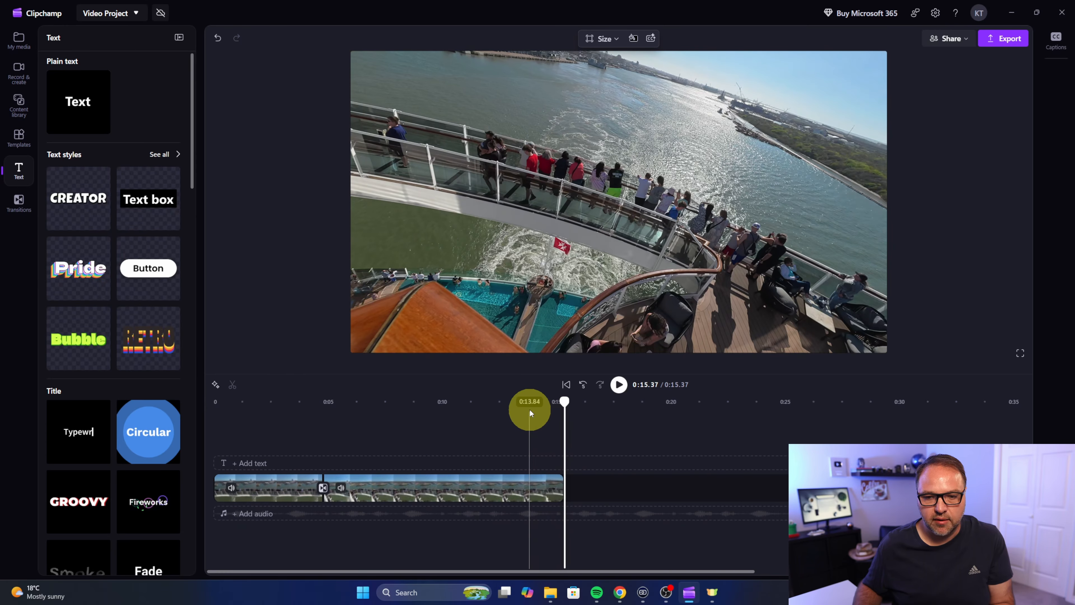
{"action": "key", "text": "space"}
{"action": "key", "text": "space"}
{"action": "left_click", "coordinate": [546, 488]}
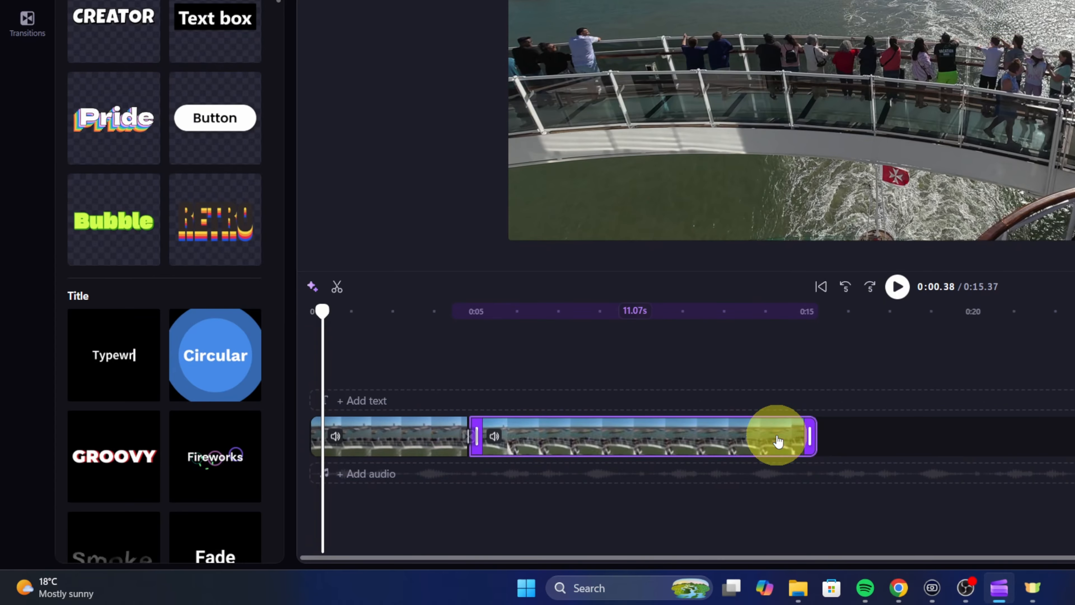
{"action": "left_click_drag", "start_coordinate": [810, 436], "coordinate": [730, 436]}
{"action": "left_click", "coordinate": [686, 337]}
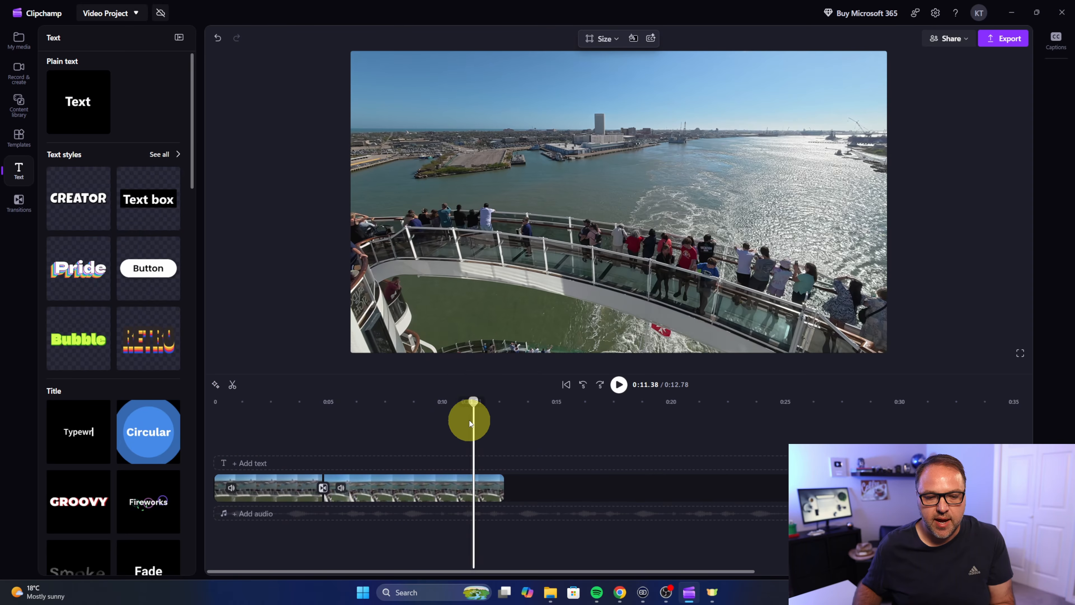
{"action": "key", "text": "space"}
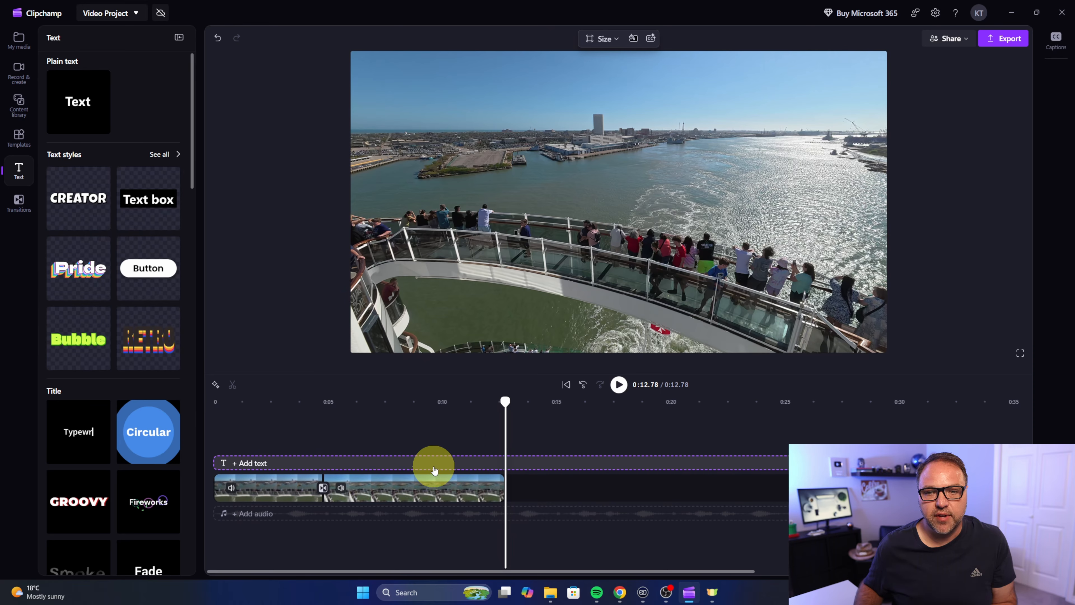
Export the video at 1080p with the file name Combined and cloud storage turned off
{"action": "left_click", "coordinate": [1002, 42]}
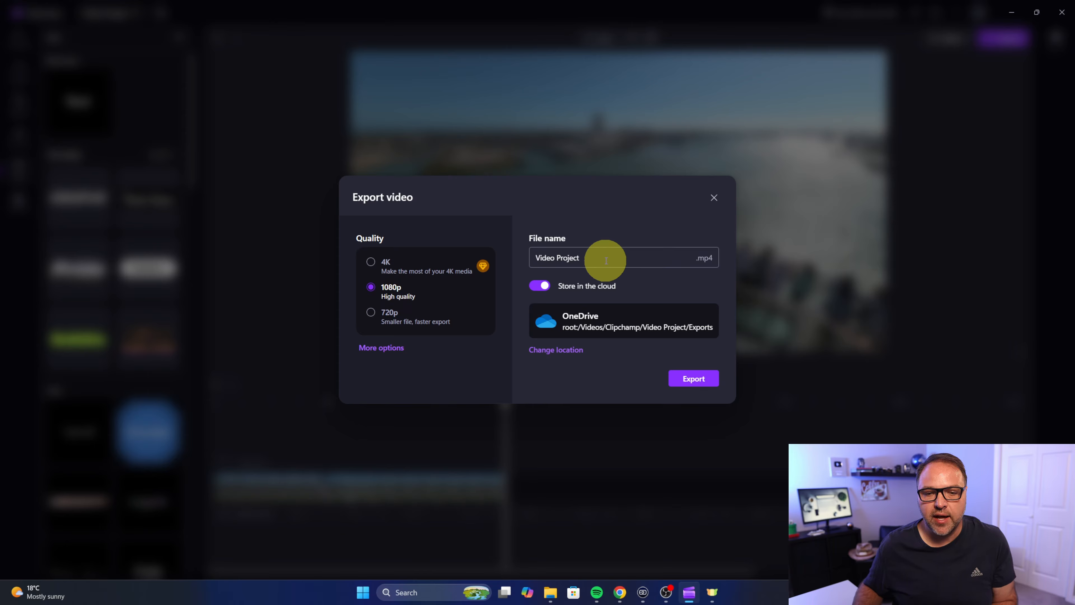
{"action": "left_click_drag", "start_coordinate": [606, 260], "coordinate": [528, 266]}
{"action": "type", "text": "C"}
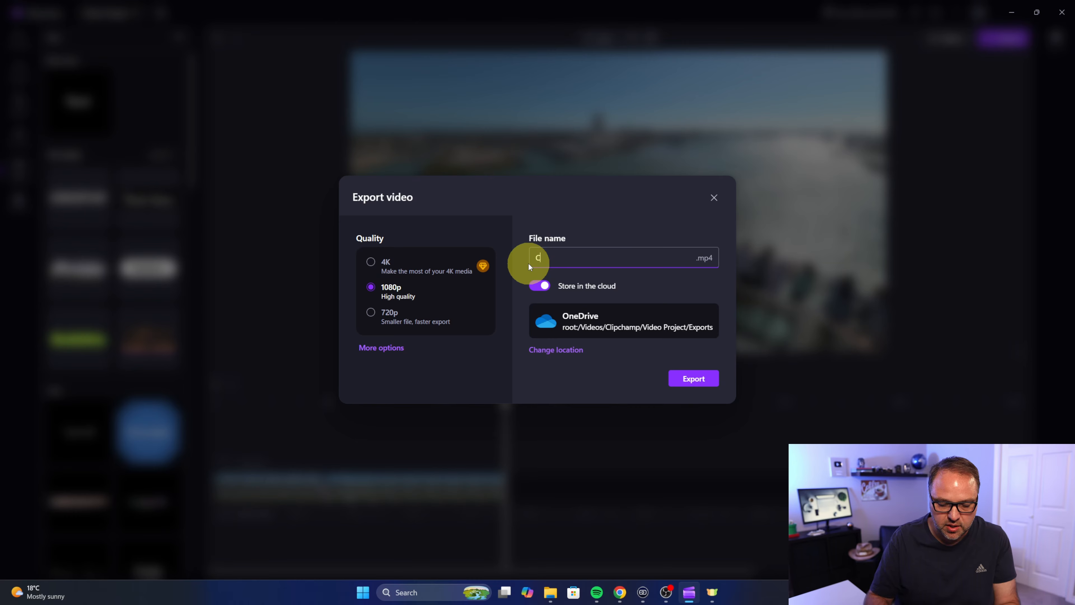
{"action": "type", "text": "ombined"}
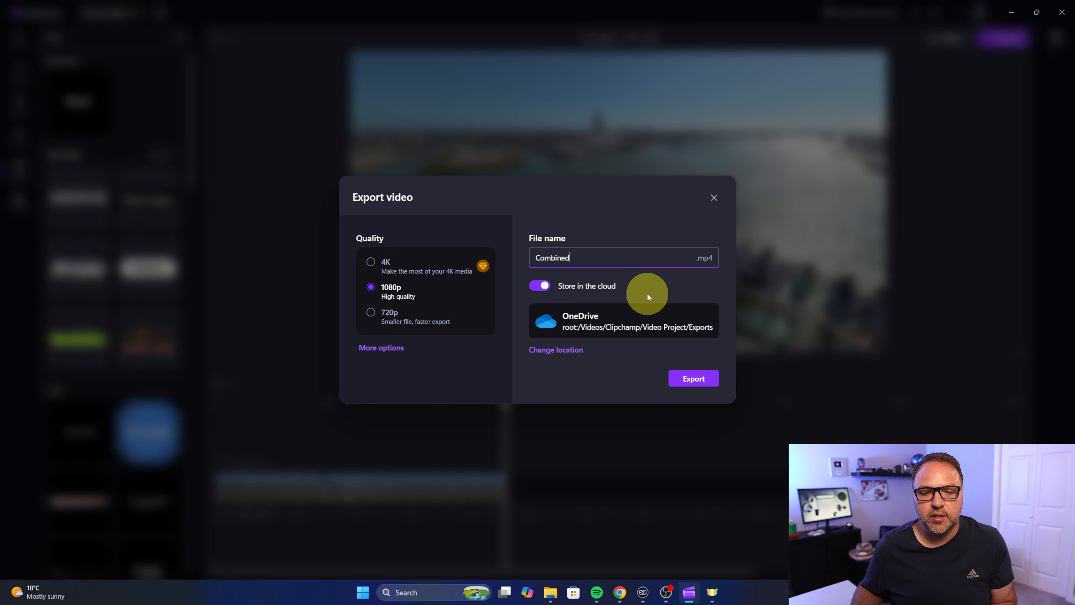
{"action": "left_click", "coordinate": [539, 286]}
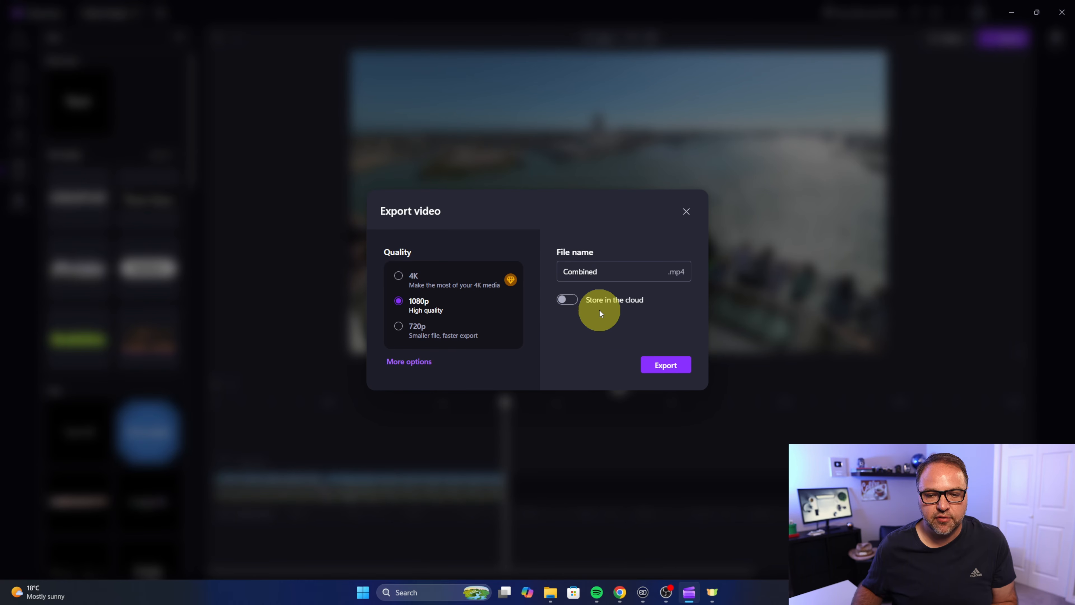
{"action": "left_click", "coordinate": [670, 372]}
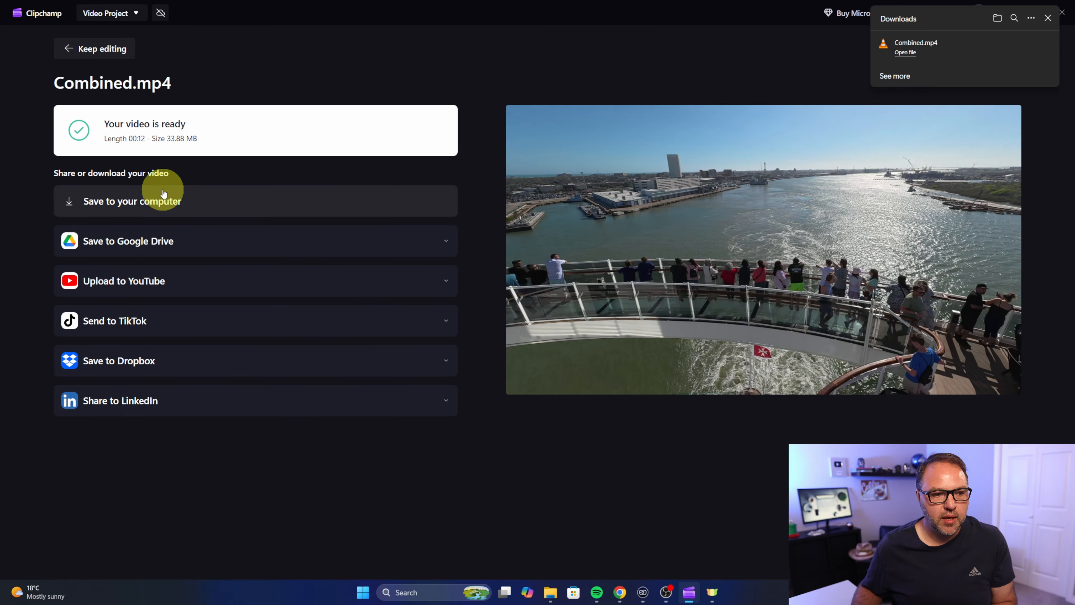
Save the exported video to the Desktop as Combined and open the saved file from there
{"action": "left_click", "coordinate": [156, 205]}
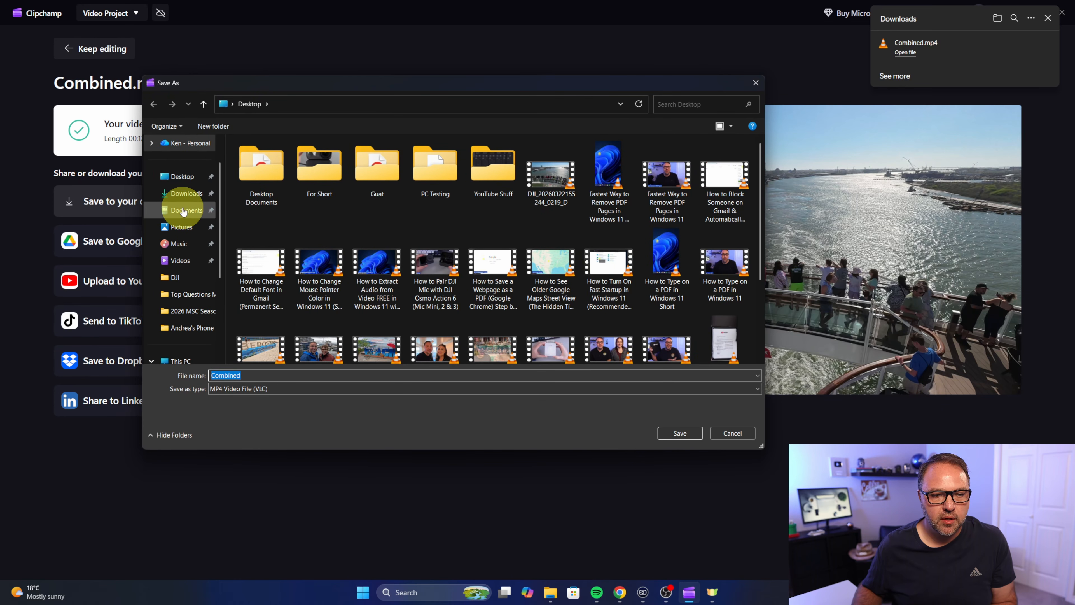
{"action": "left_click", "coordinate": [182, 178]}
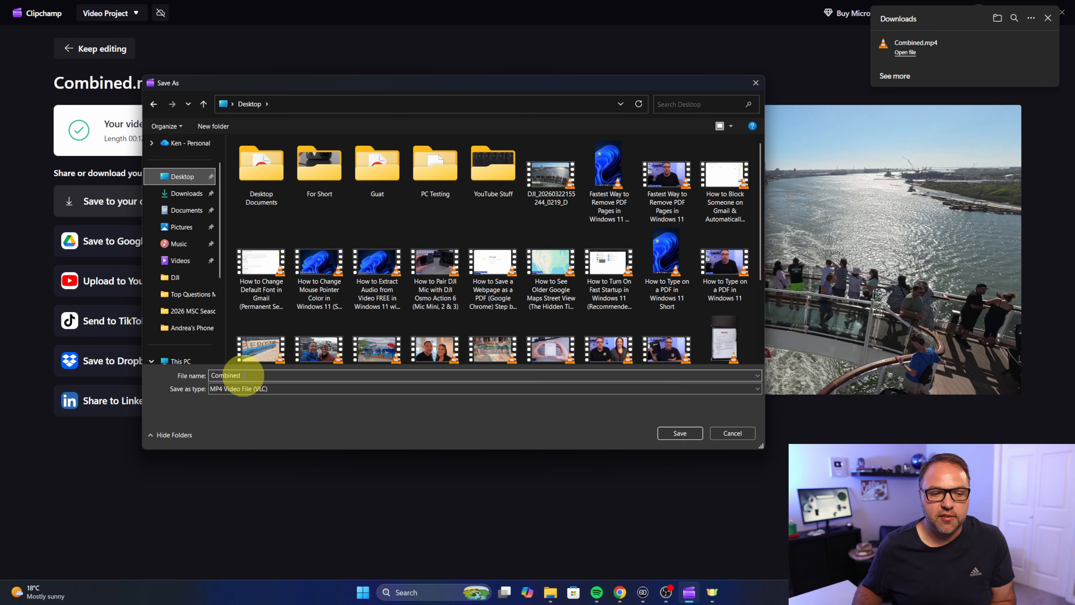
{"action": "left_click", "coordinate": [680, 433]}
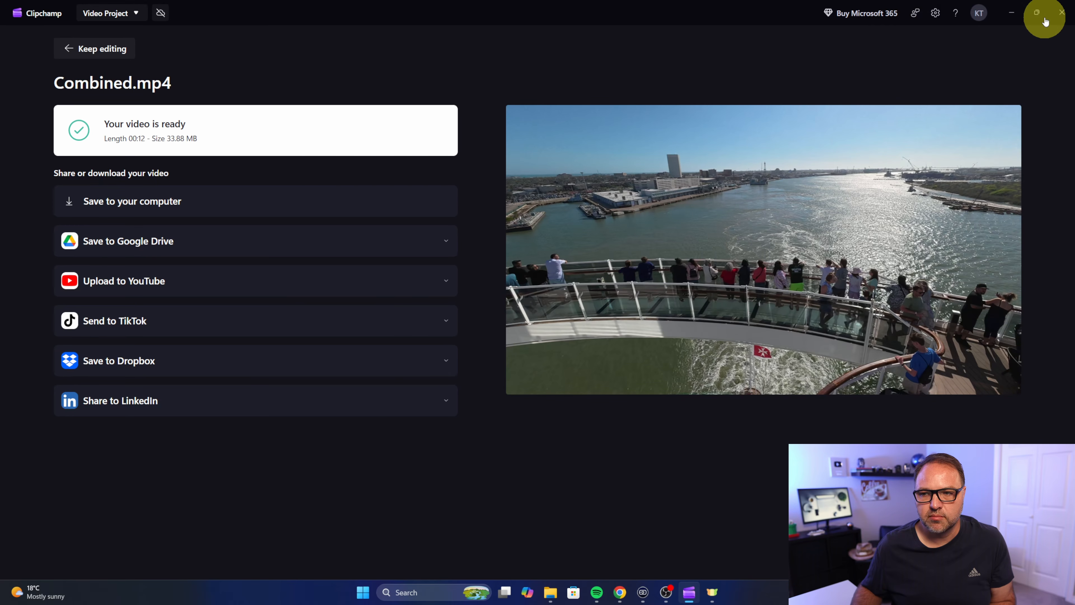
{"action": "left_click", "coordinate": [1013, 12]}
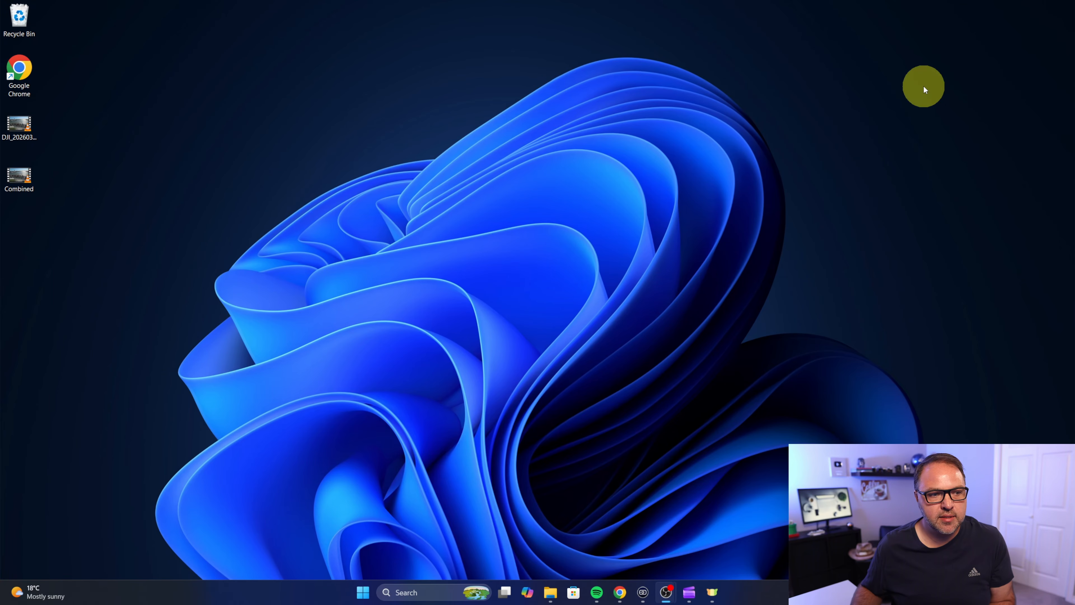
{"action": "double_click", "coordinate": [21, 178]}
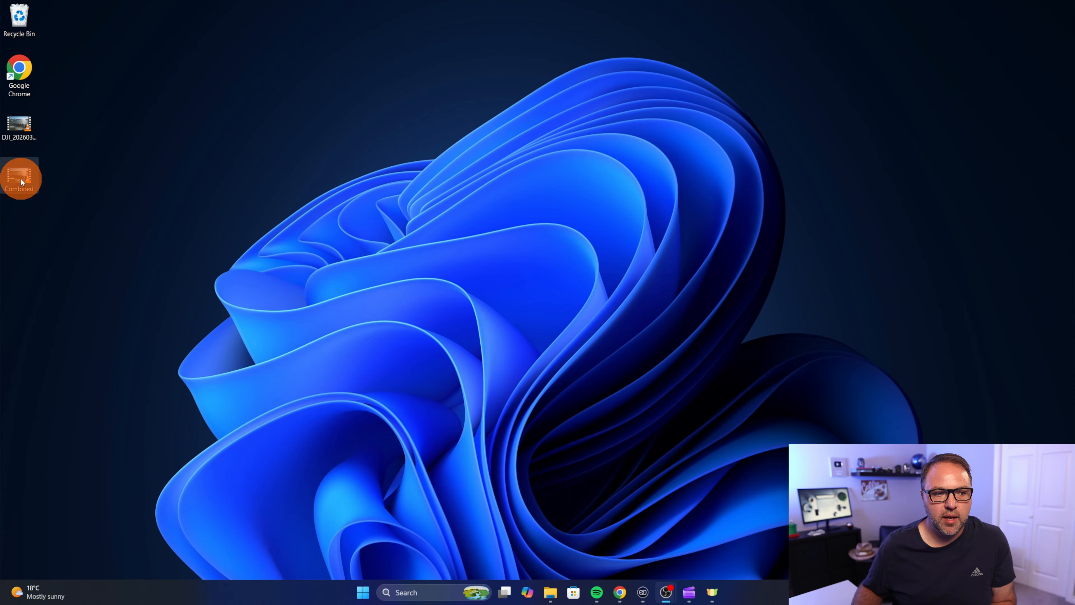